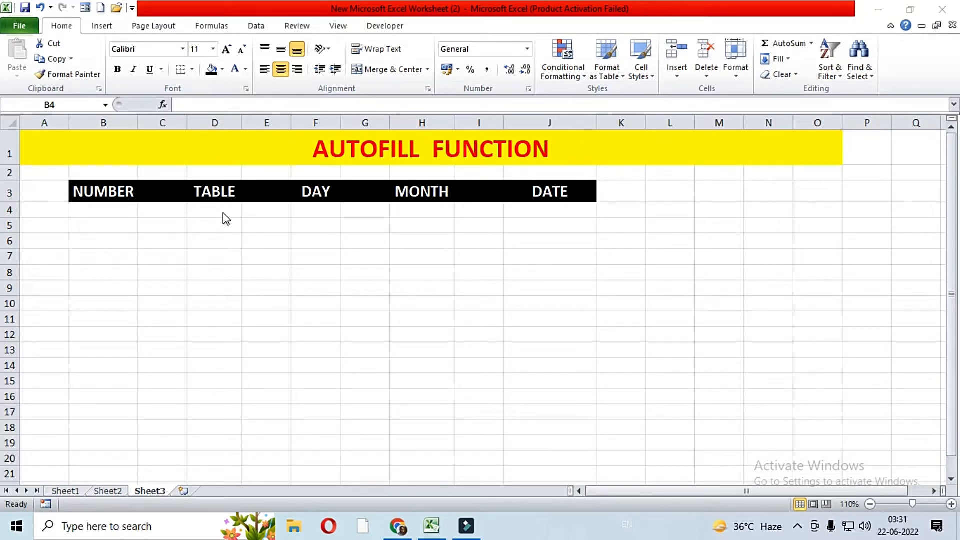
click(312, 215)
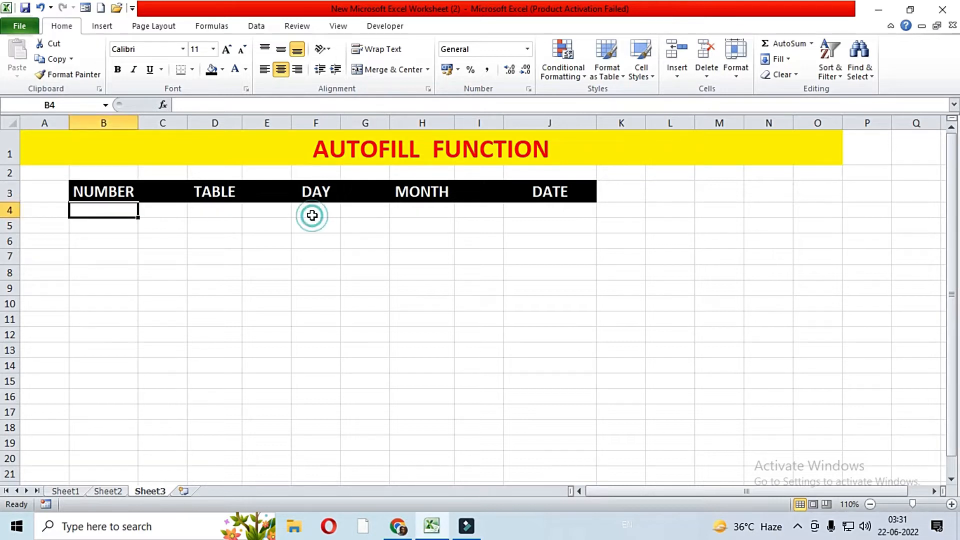
click(312, 215)
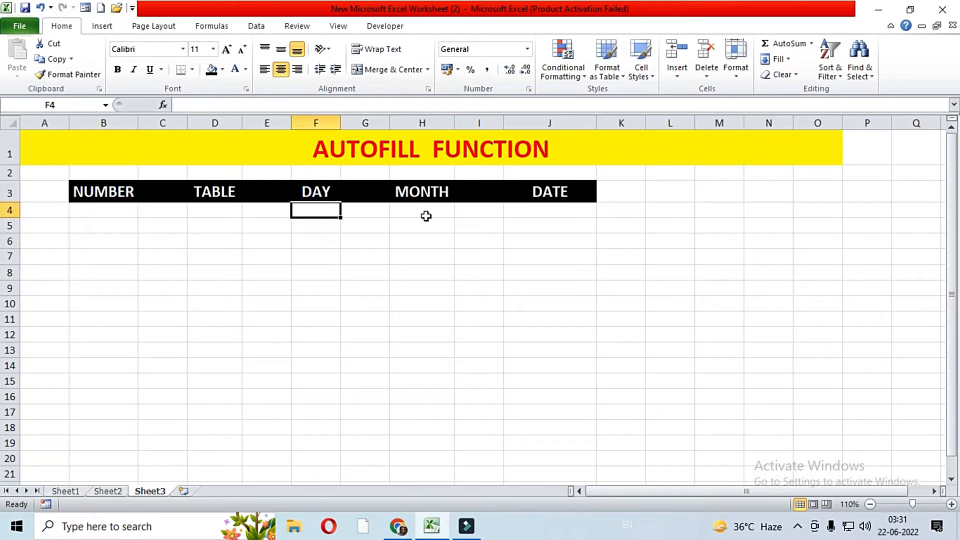
click(526, 213)
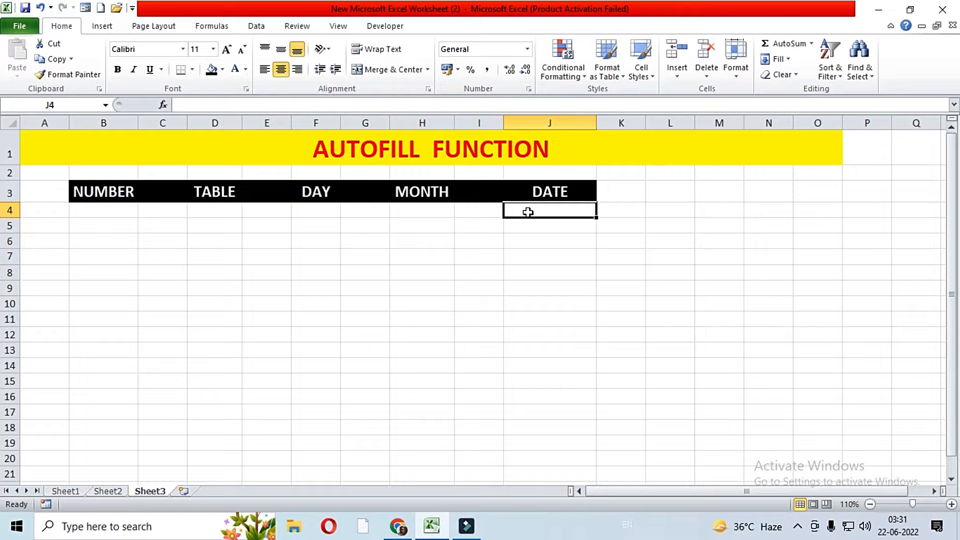
Enter 1 and 2 in B4 and B5 under NUMBER and autofill the series down to 10 in B13
click(99, 209)
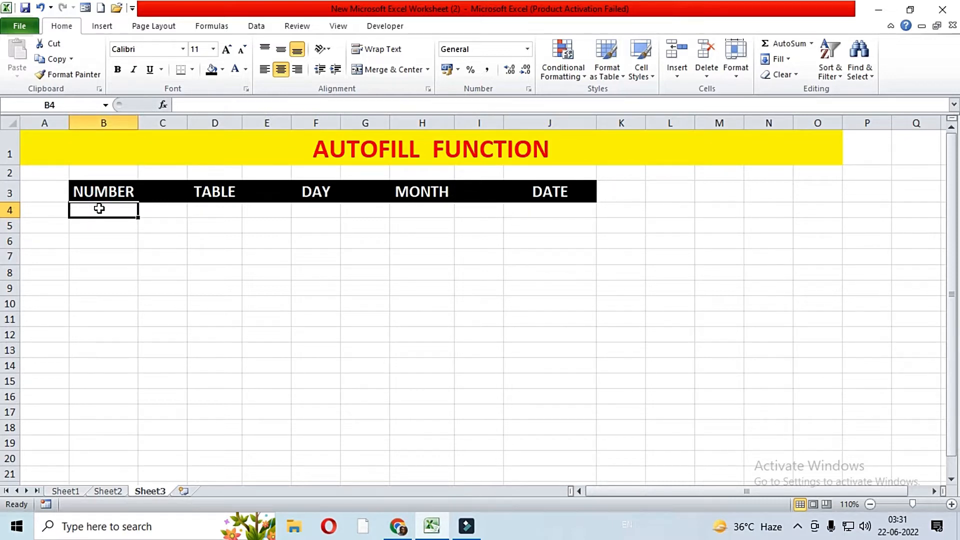
key(Return)
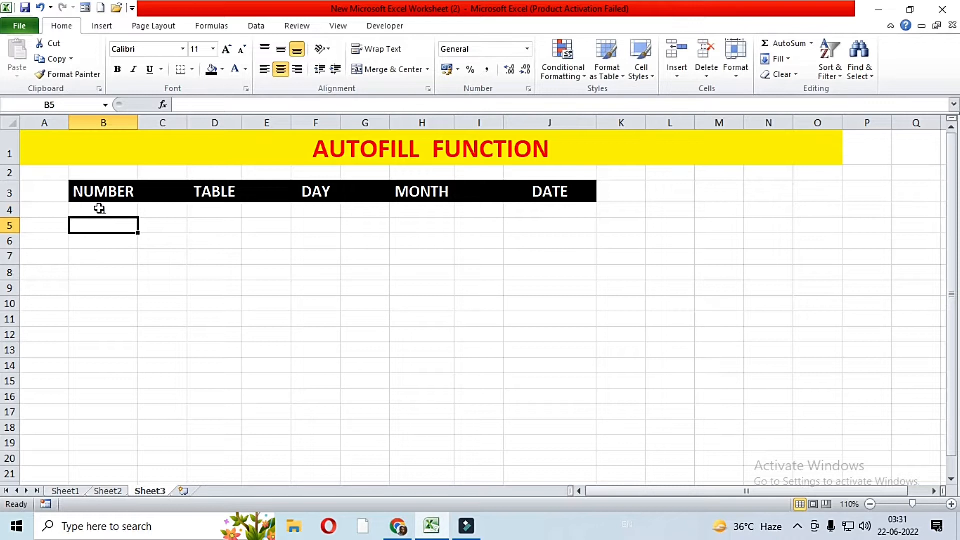
text(2)
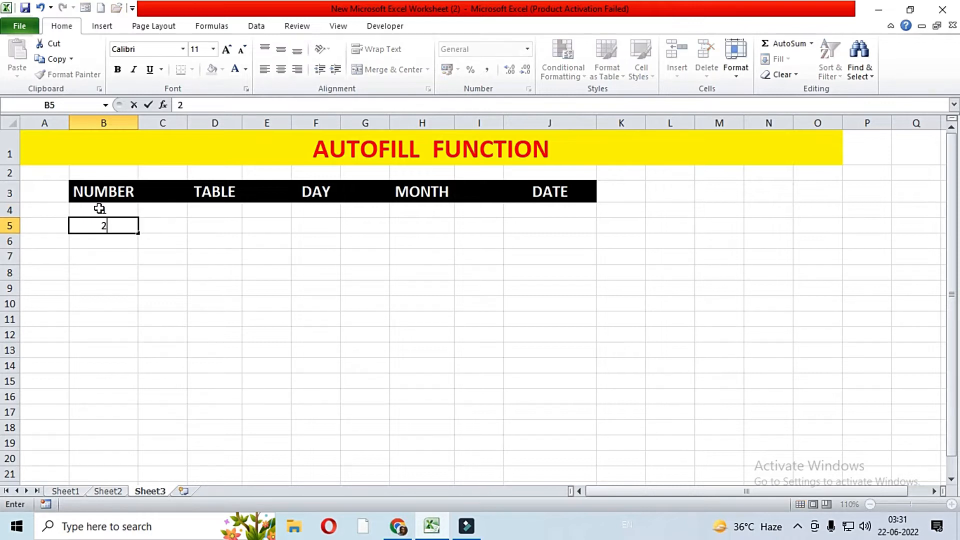
click(107, 244)
click(107, 211)
drag(105, 212, 110, 223)
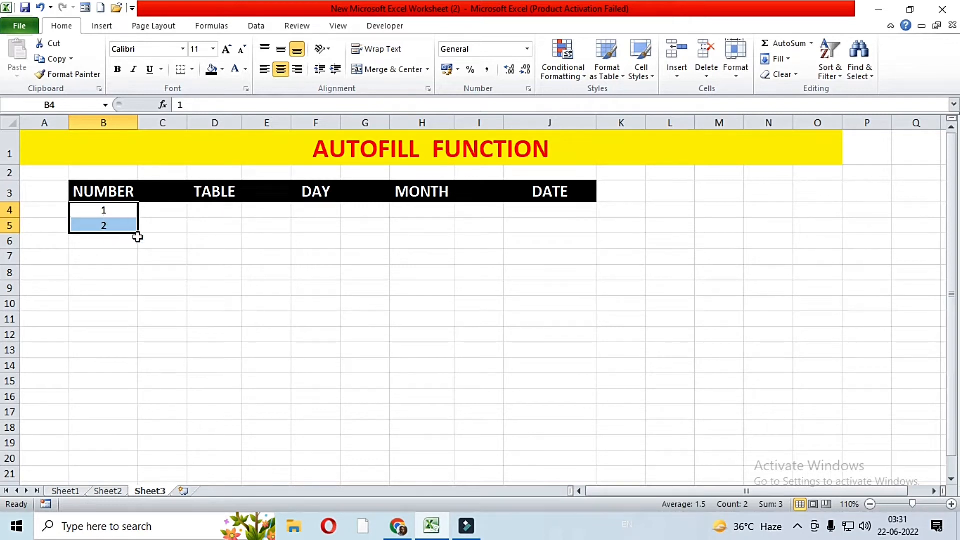
drag(138, 234, 132, 362)
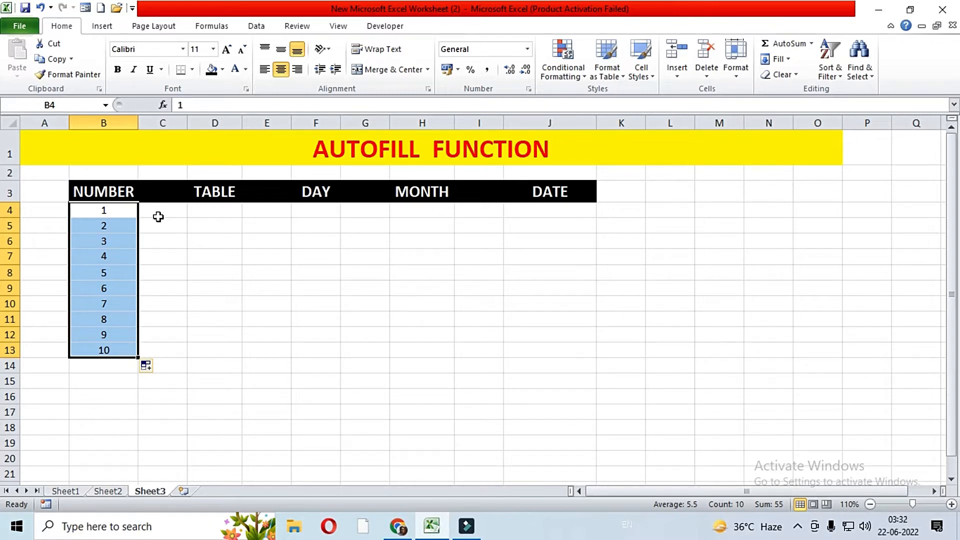
Enter 2 and 4 in D4 and D5 under TABLE and autofill the series down to 20 in D13
click(207, 211)
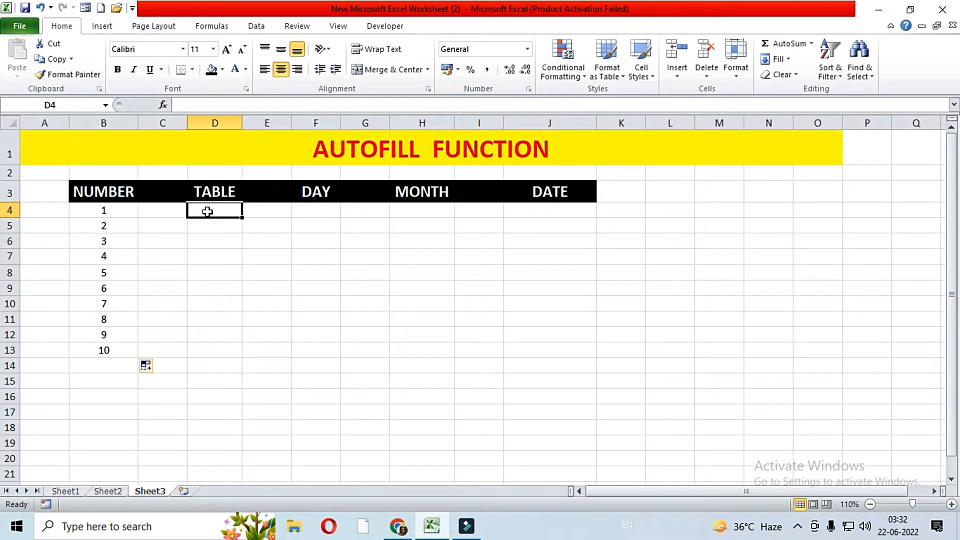
text(2)
key(Return)
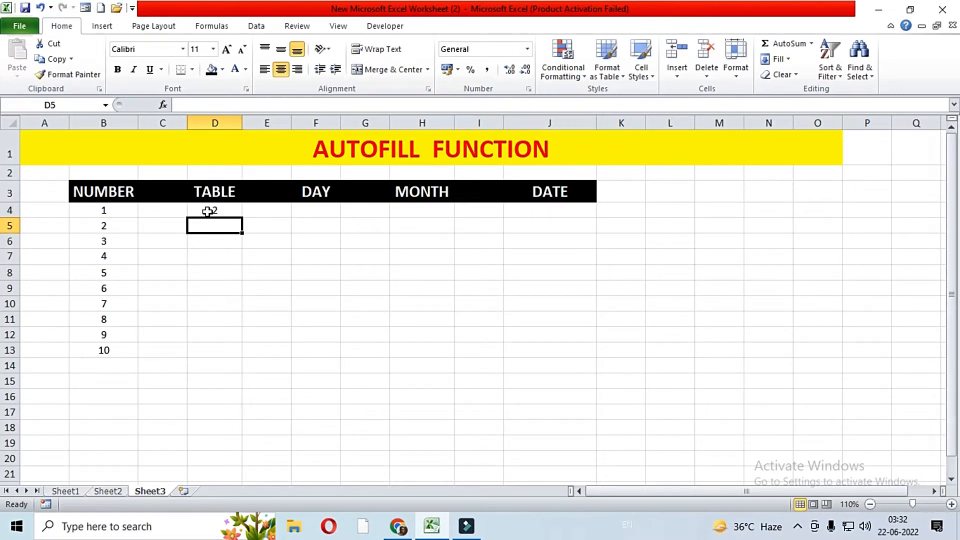
text(4)
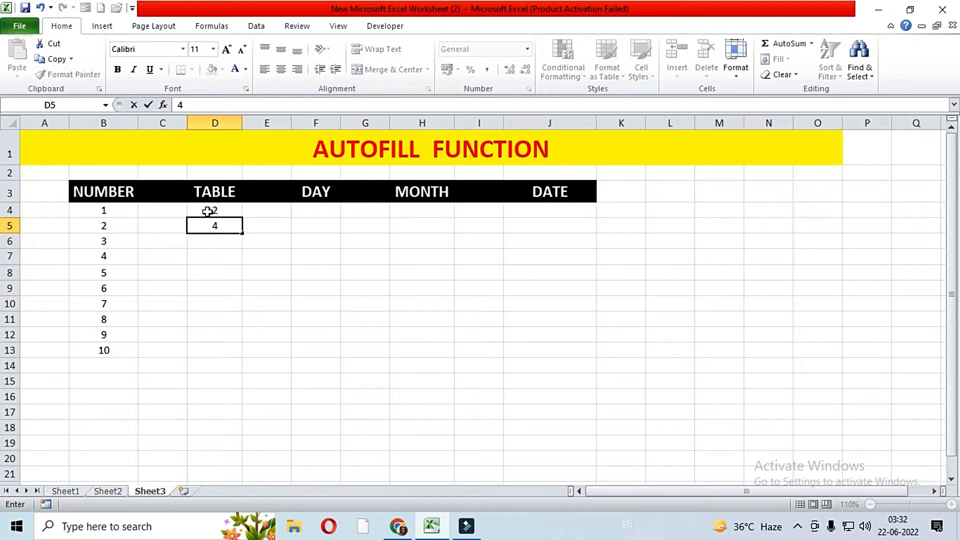
click(214, 247)
drag(213, 210, 212, 224)
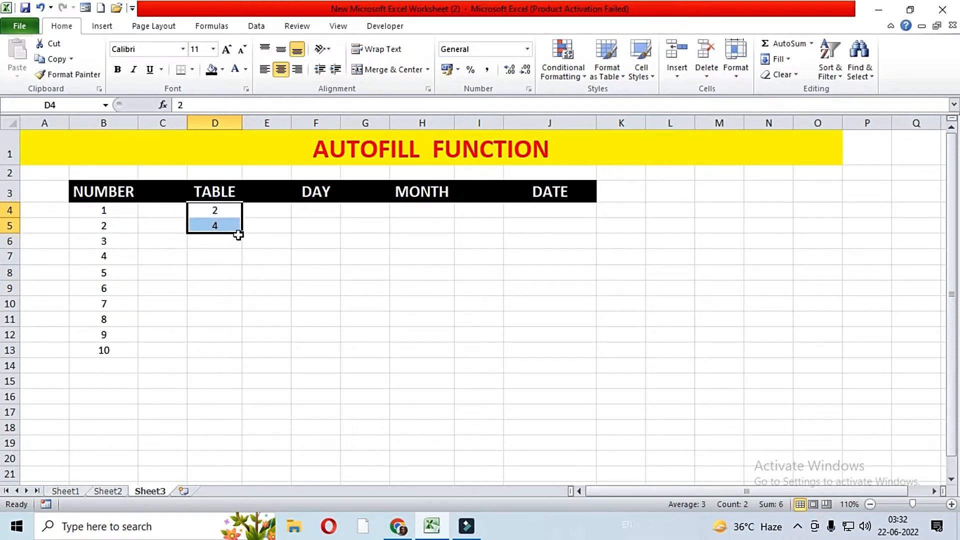
drag(242, 234, 237, 352)
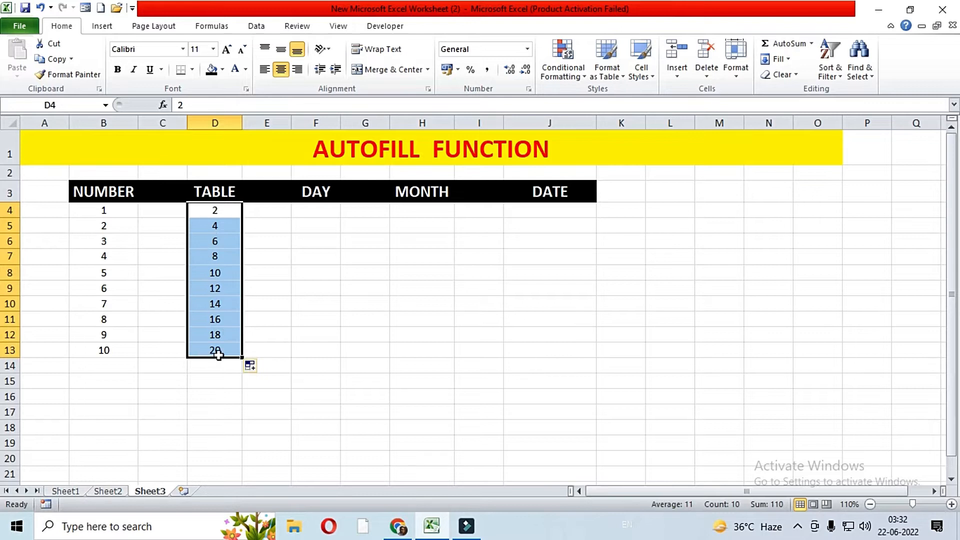
Enter 3 and 6 in E4 and E5 and autofill the series down to 30 in E13
click(264, 239)
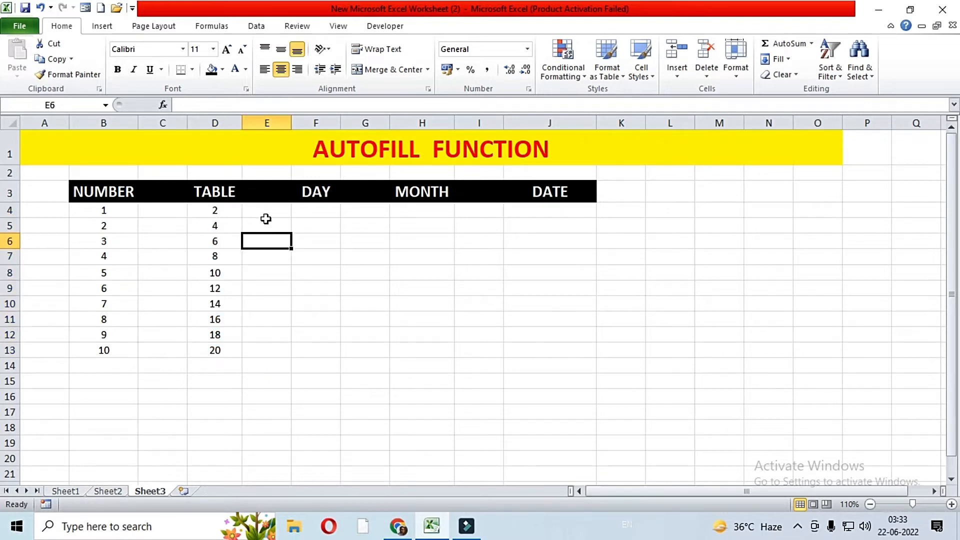
click(265, 210)
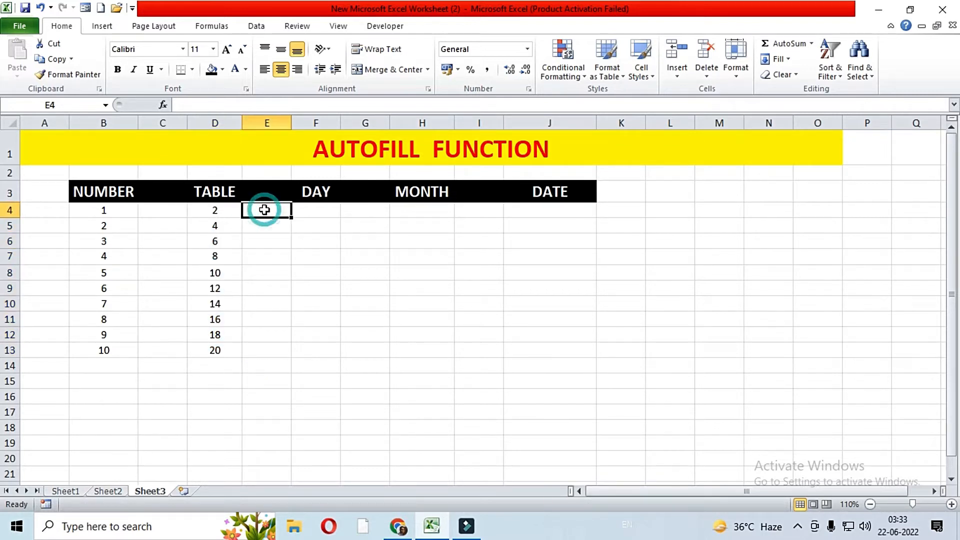
text(3)
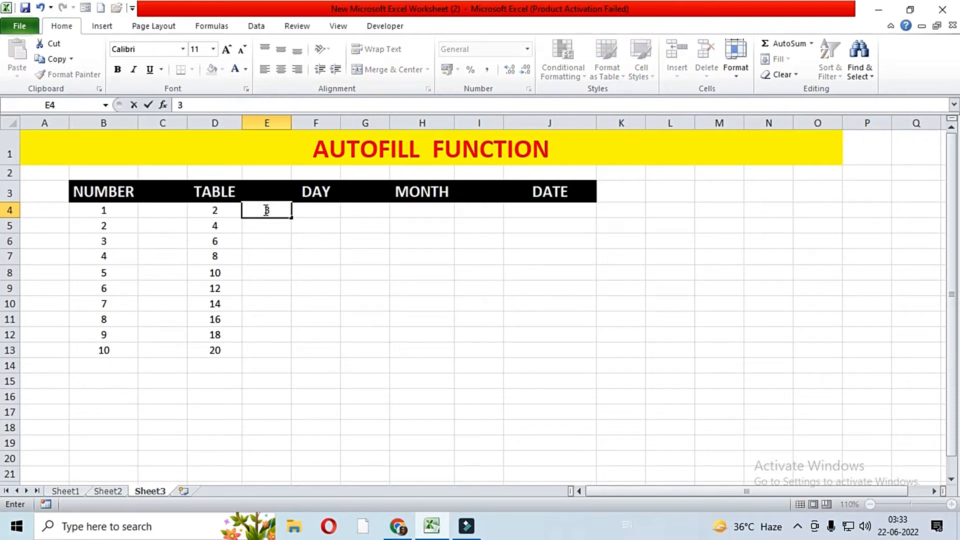
key(Return)
text(6)
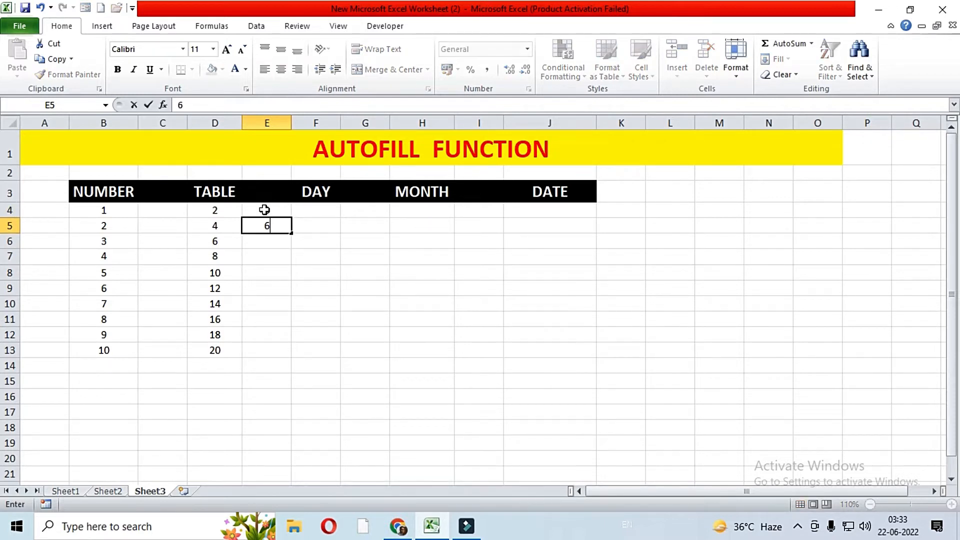
click(267, 251)
drag(269, 210, 290, 355)
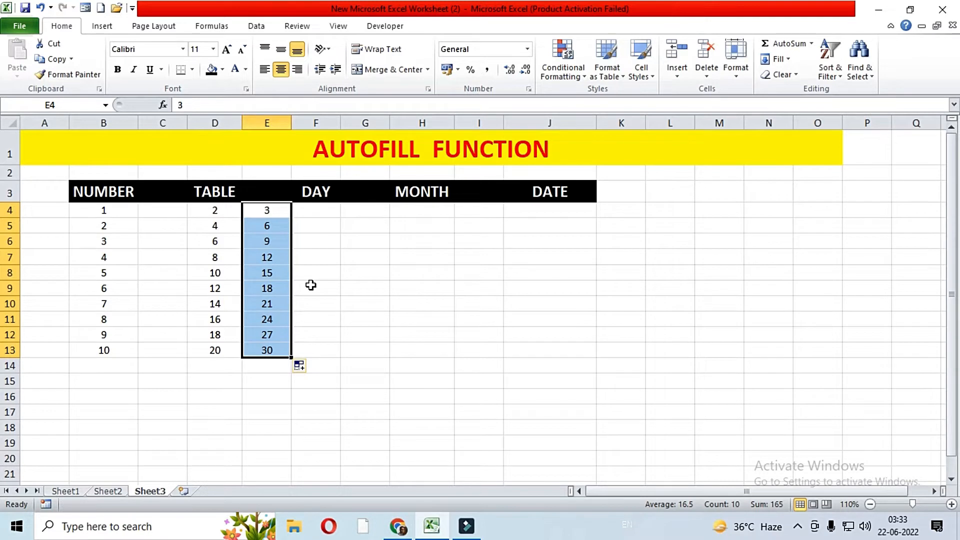
Enter SUNDAY in F4, autofill the weekdays down to SATURDAY in F10, and autofit column F's width
click(326, 210)
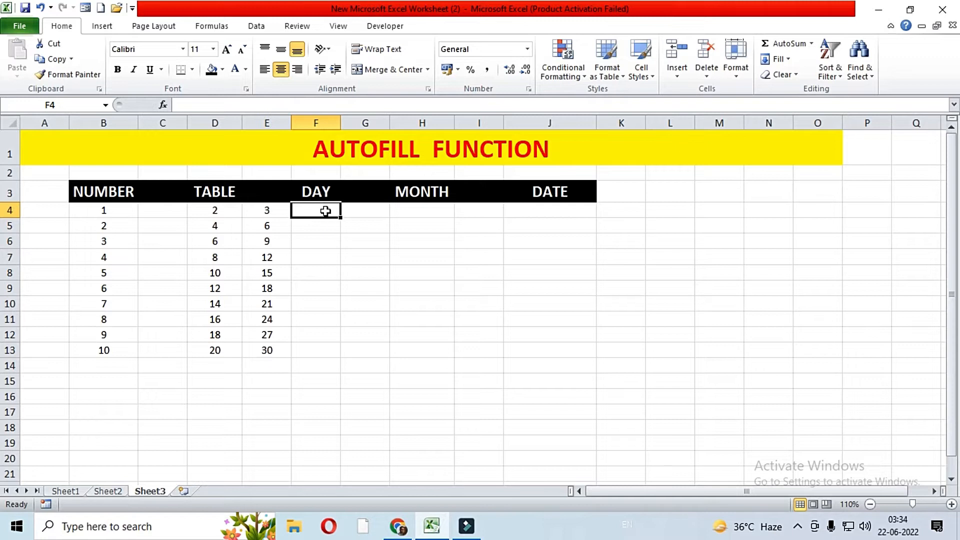
text(SUNDAY)
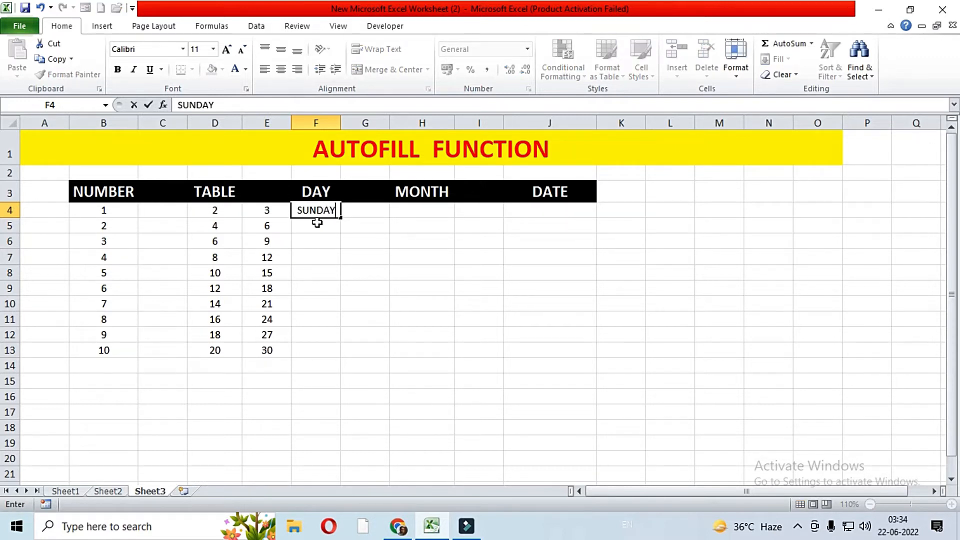
key(Return)
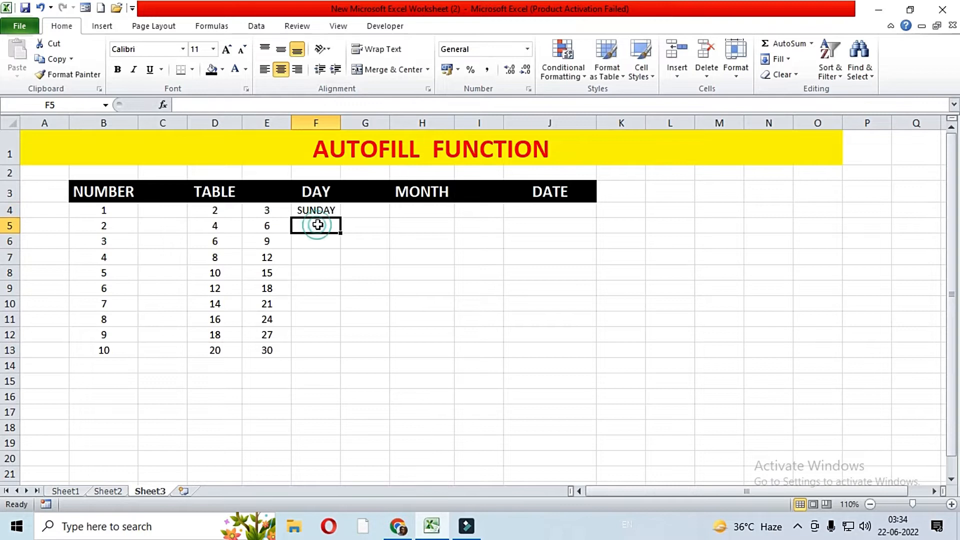
click(316, 212)
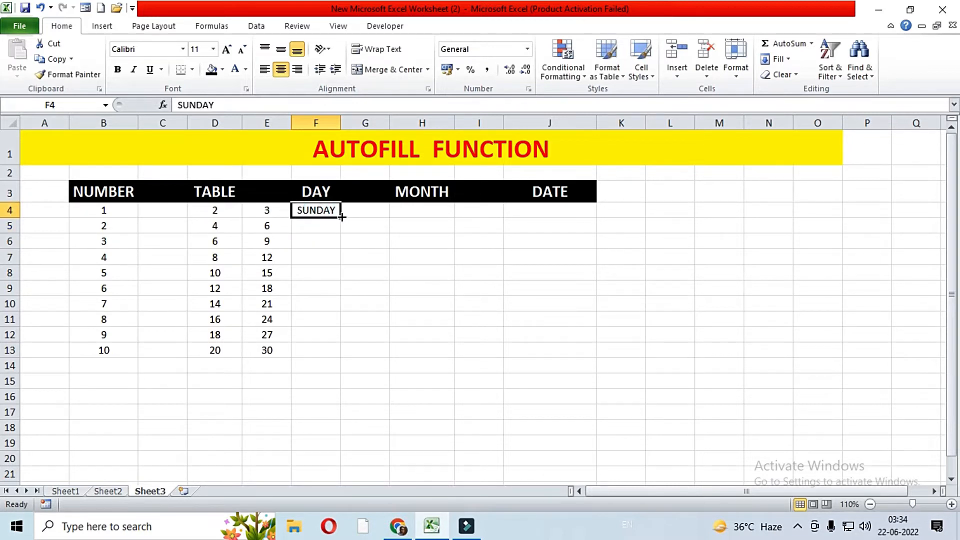
drag(342, 217, 343, 311)
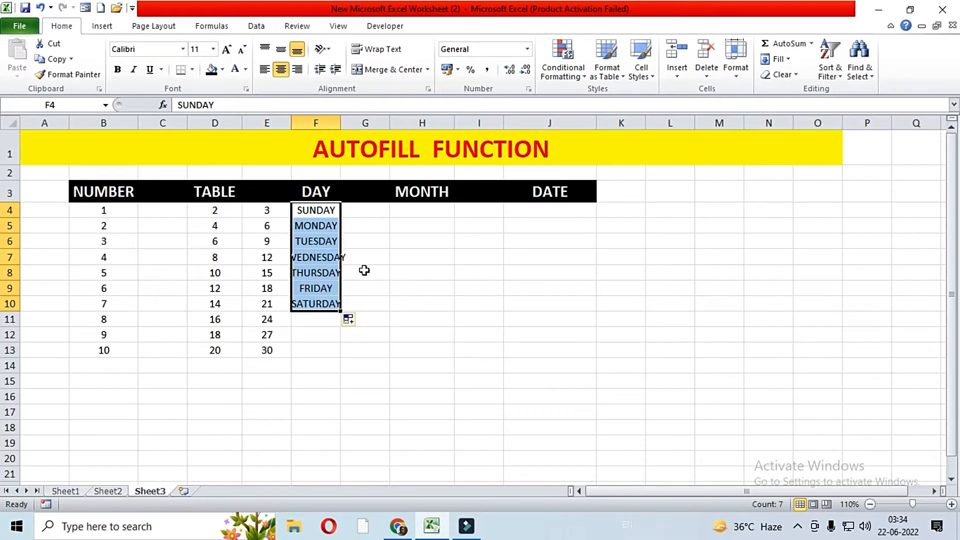
double_click(341, 122)
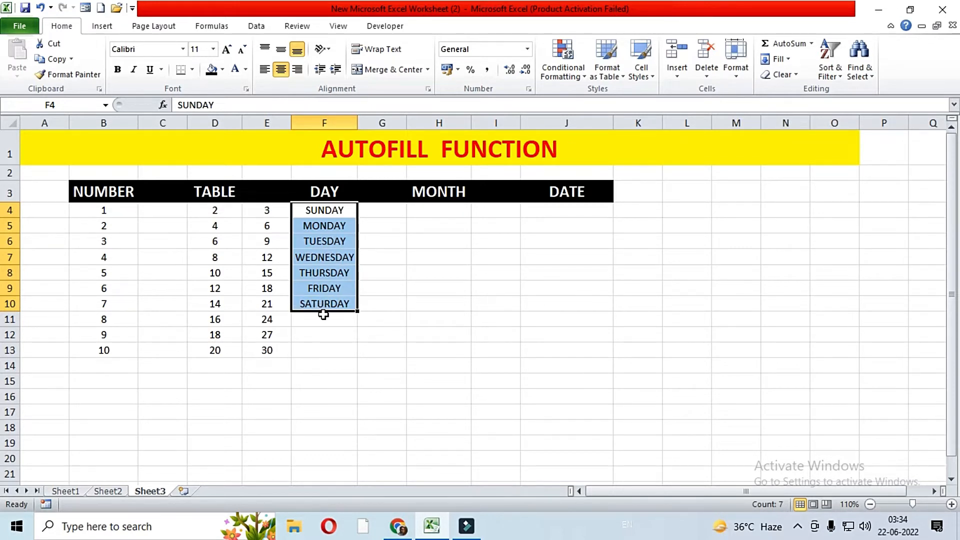
Enter JANUARY in H4 under MONTH and autofill the months down to DECEMBER in H15
click(429, 212)
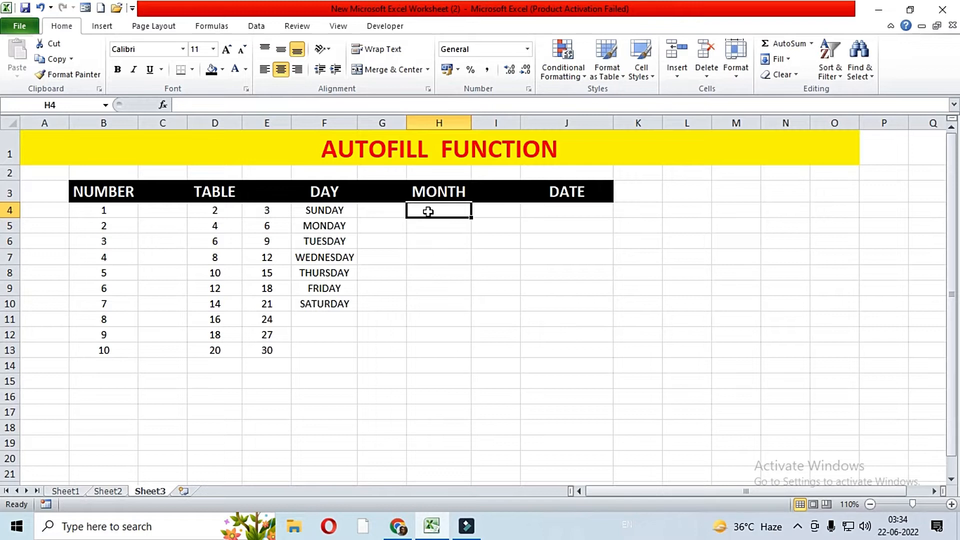
text(JANUARY)
click(433, 227)
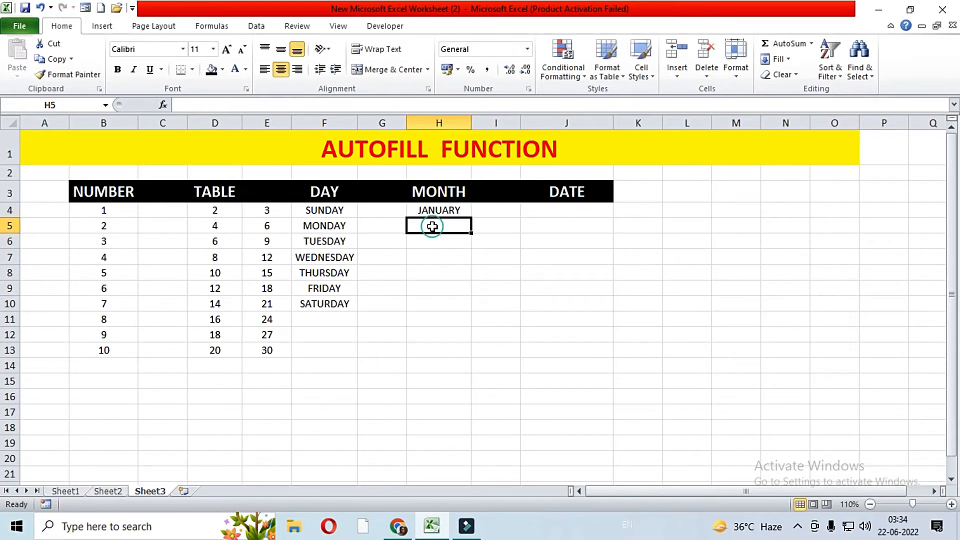
click(434, 211)
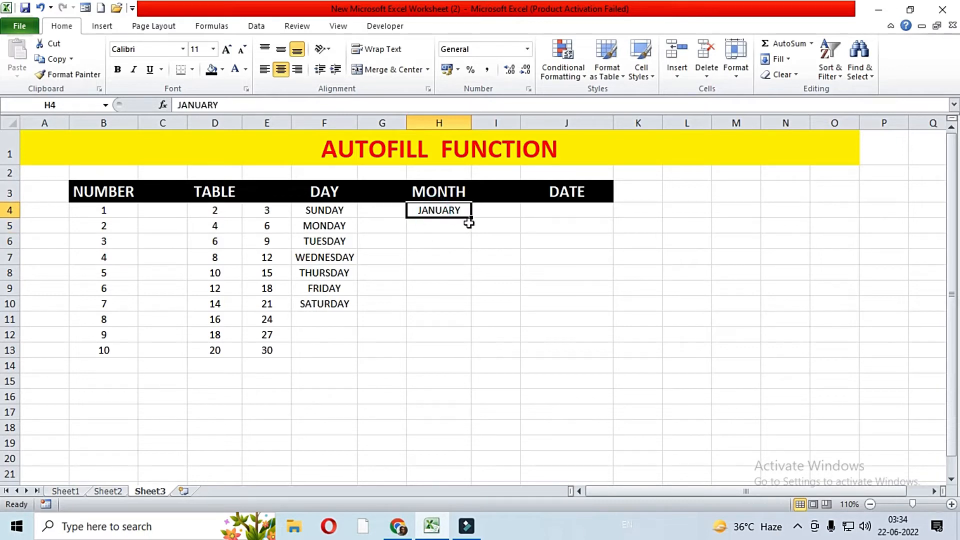
drag(472, 218, 473, 383)
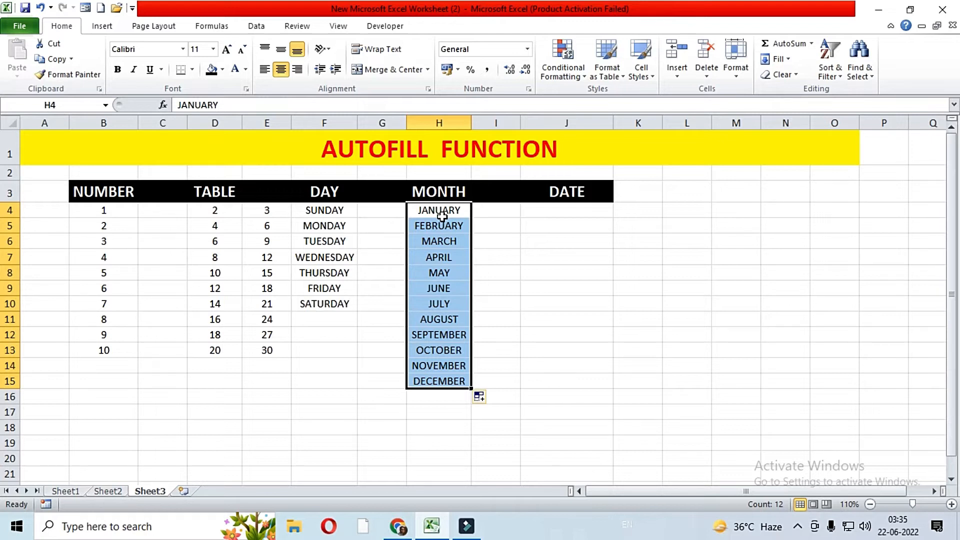
Enter the date 02/01/2022 in J4 under DATE and autofill consecutive dates down to J19
click(557, 211)
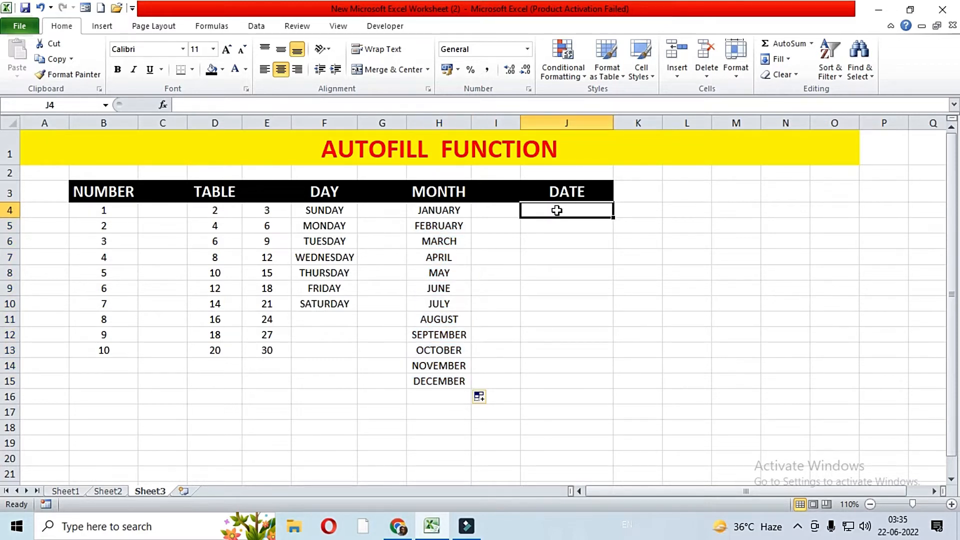
text(02/01/2022)
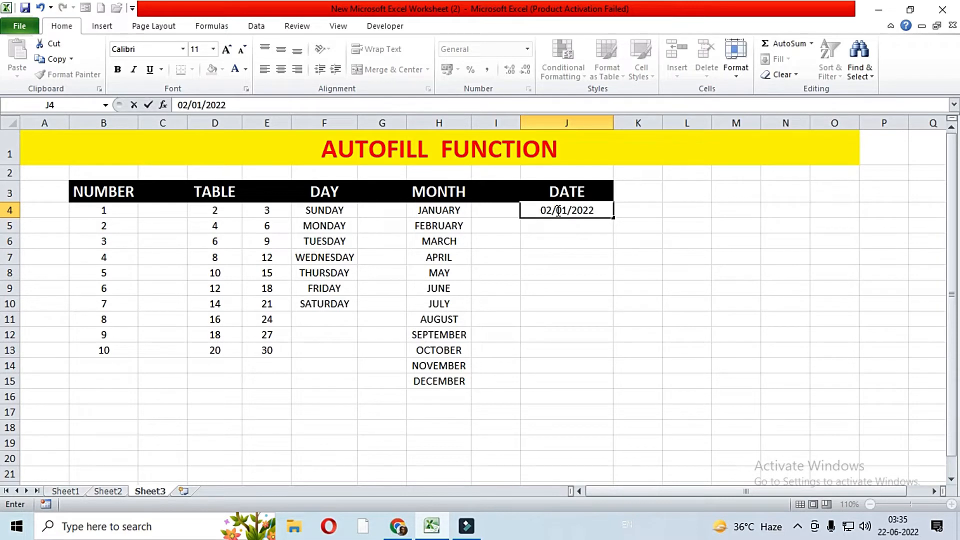
click(560, 231)
click(558, 212)
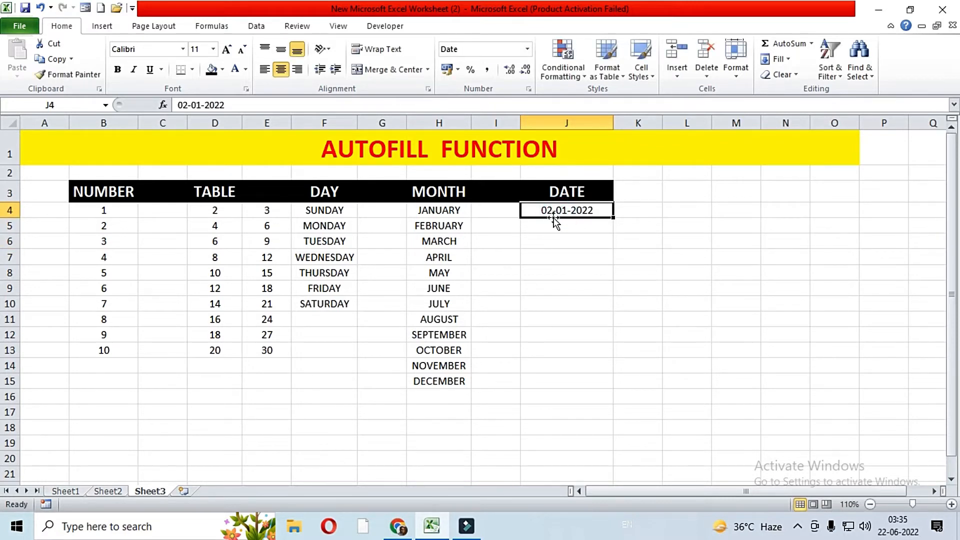
drag(615, 218, 610, 446)
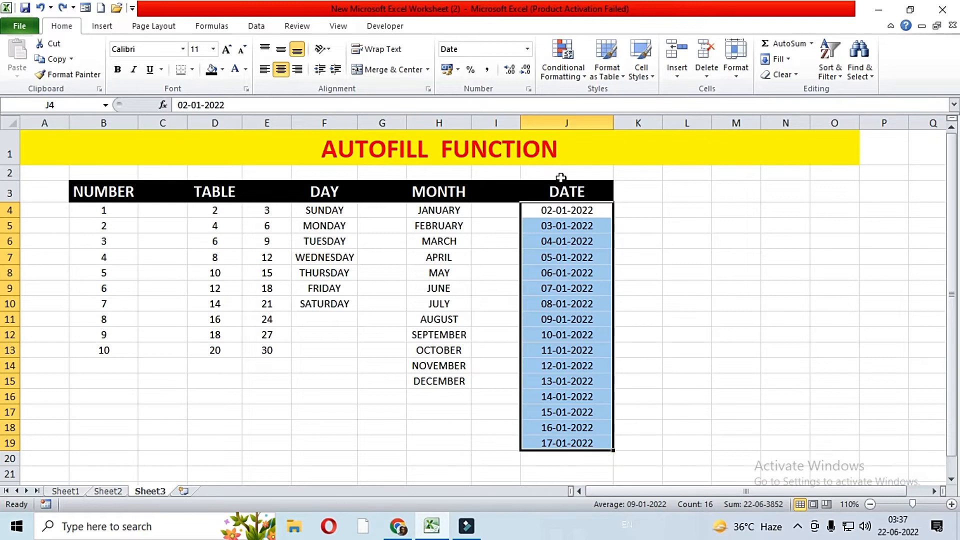
Format the dates in J4:J19 with the 14.3.01 date type
click(529, 89)
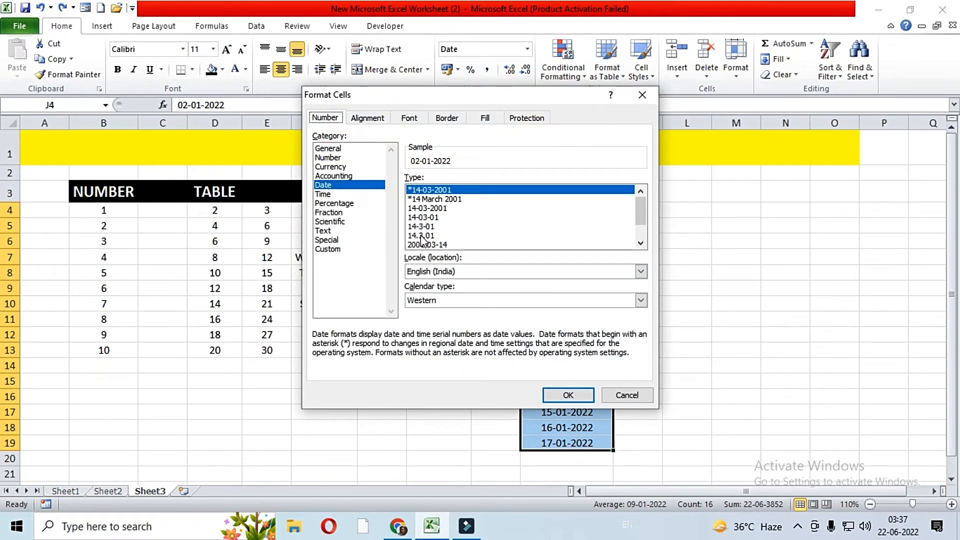
click(422, 236)
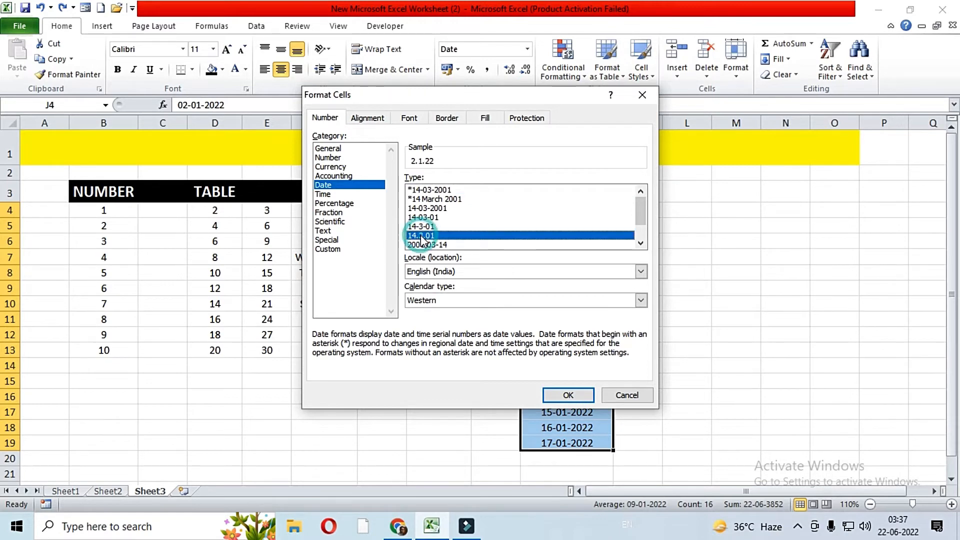
click(569, 394)
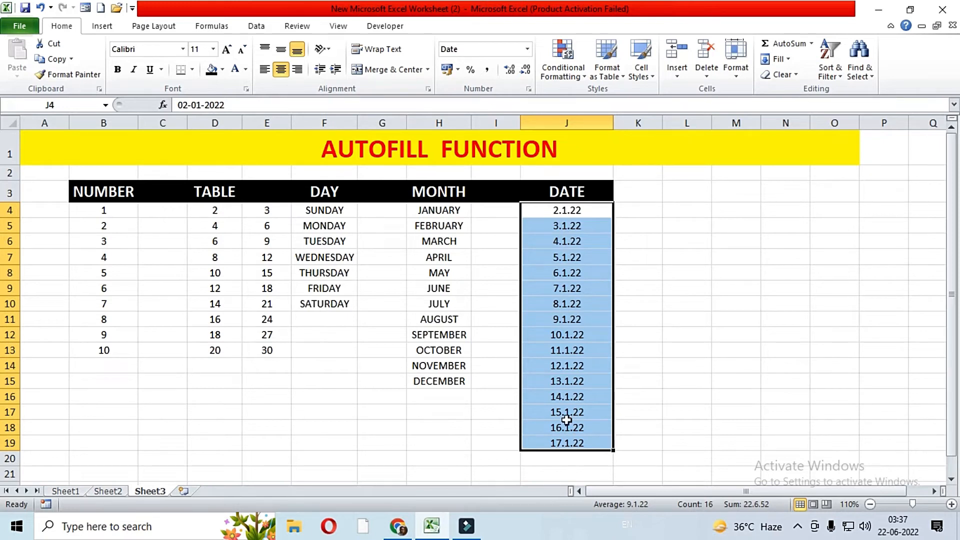
Make the numbers 1 to 10 in B4:B13 bold
click(591, 458)
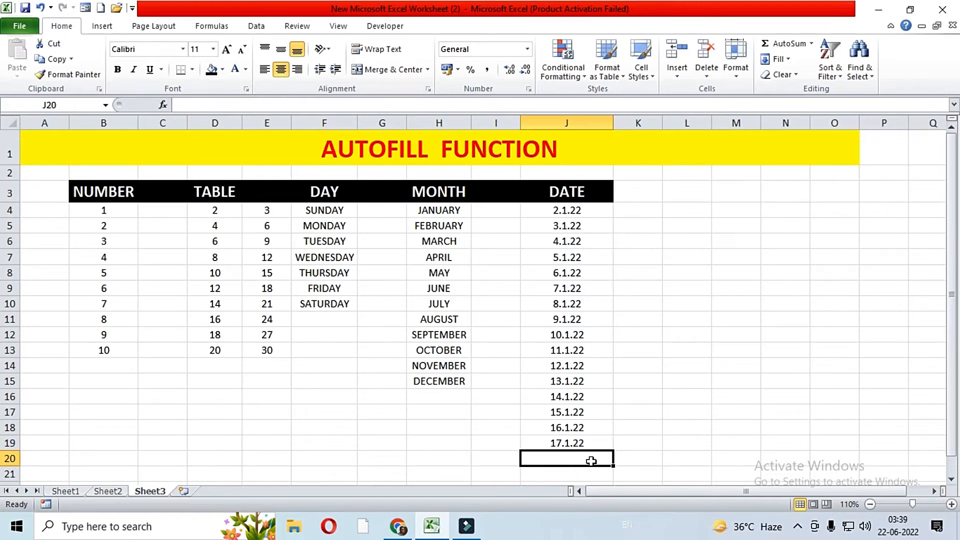
click(91, 211)
click(129, 254)
drag(110, 214, 105, 351)
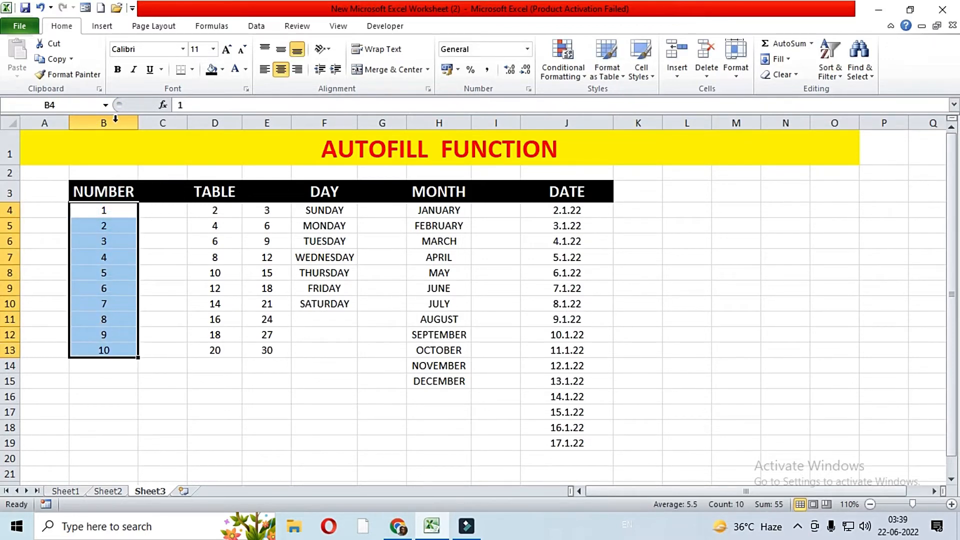
click(117, 70)
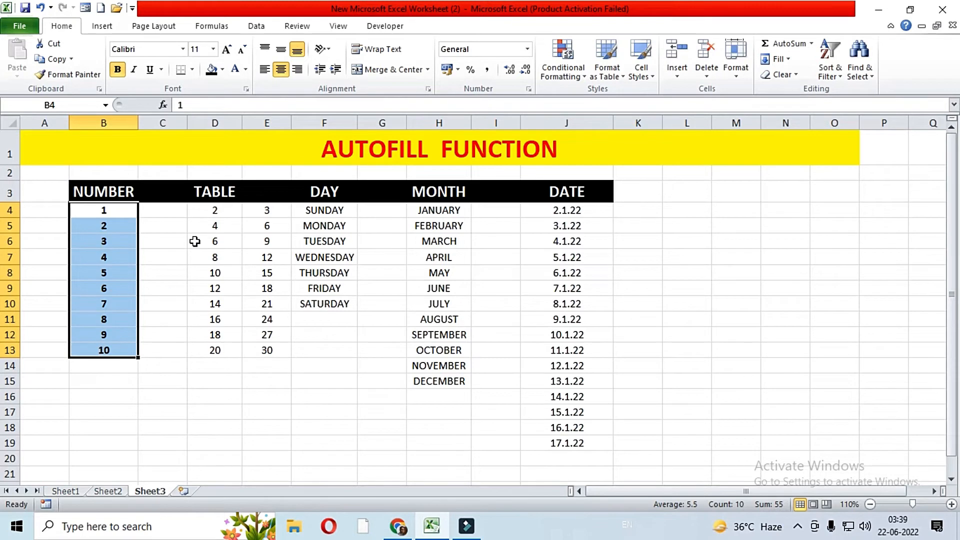
Try italic and underline one after the other on the numbers in B4:B13, removing each again
click(103, 381)
drag(96, 213, 95, 346)
click(134, 70)
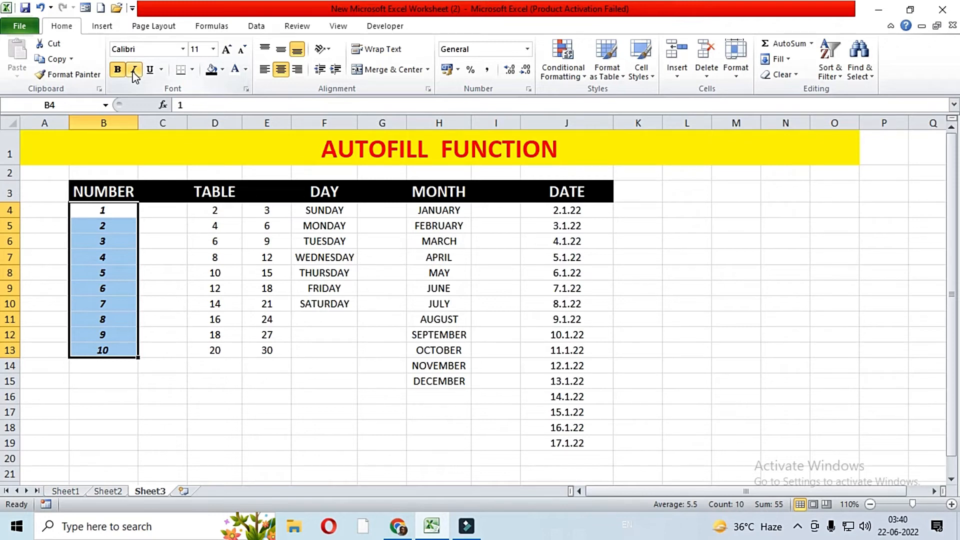
click(134, 70)
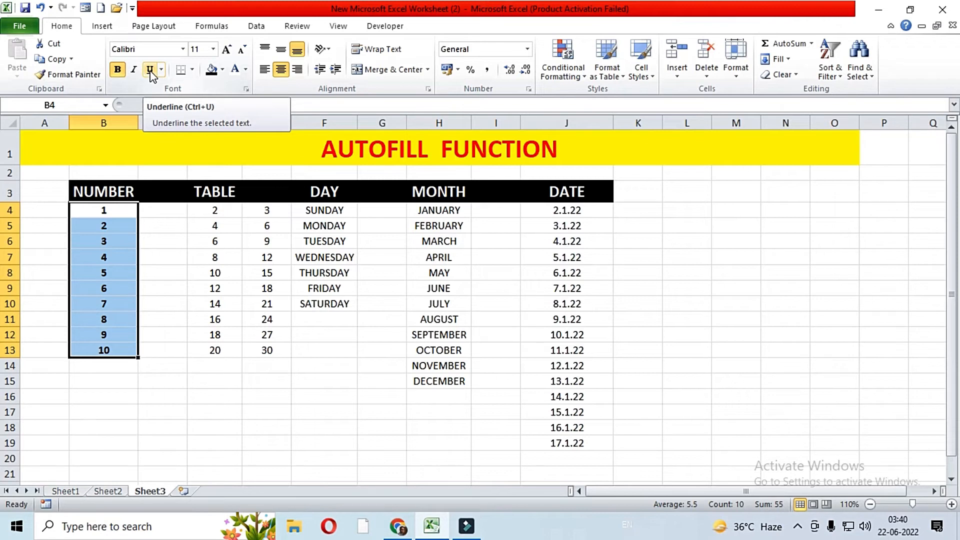
click(150, 71)
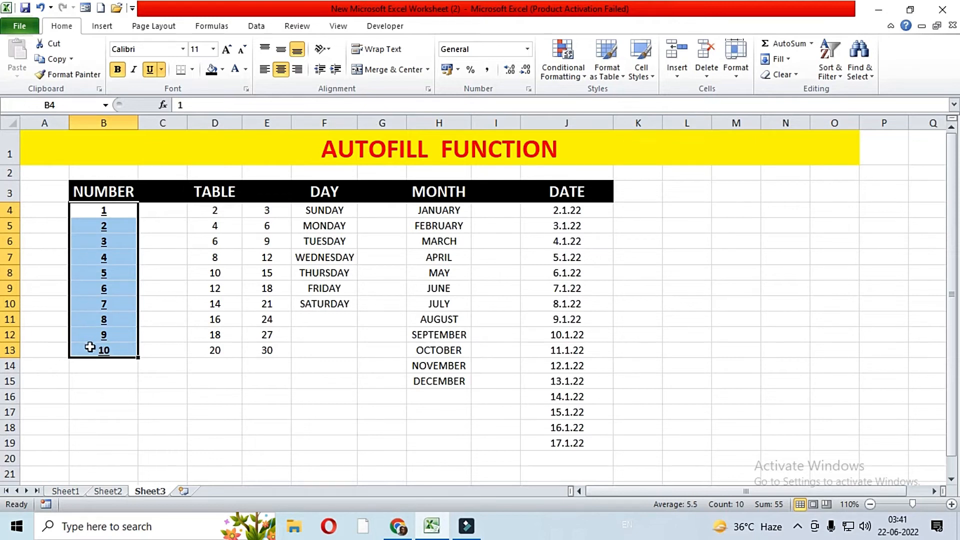
click(151, 72)
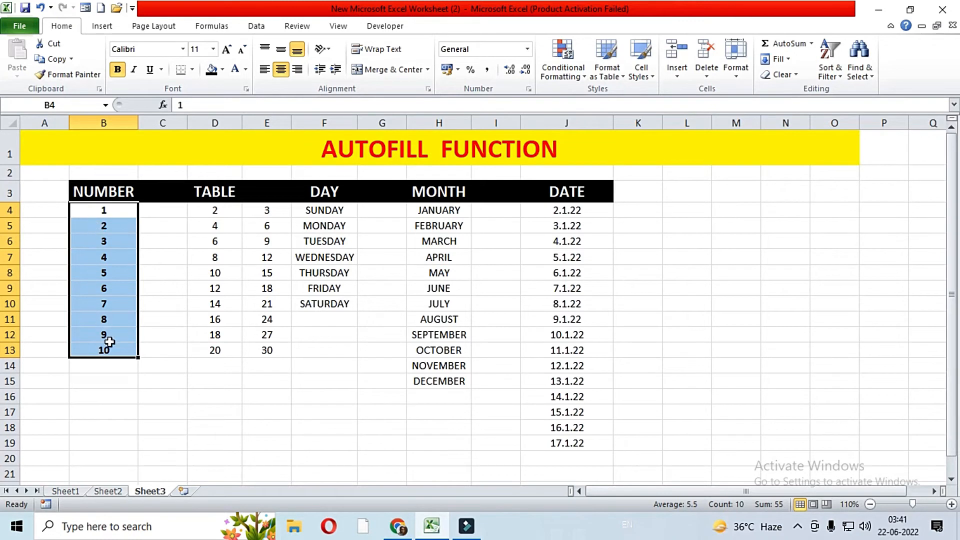
Enlarge the numbers in B4:B13 to font size 16 and reduce them back to size 11
click(230, 50)
click(230, 50)
click(230, 50)
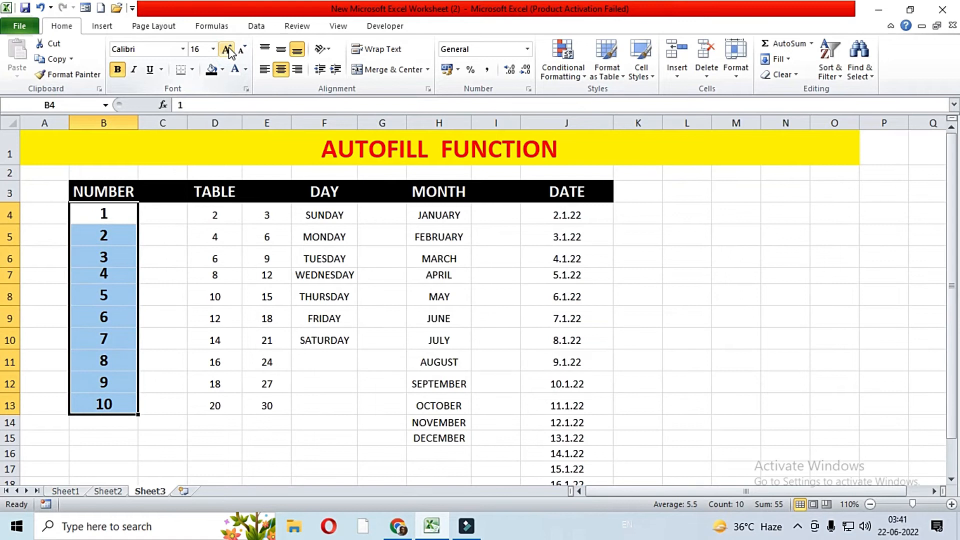
click(242, 50)
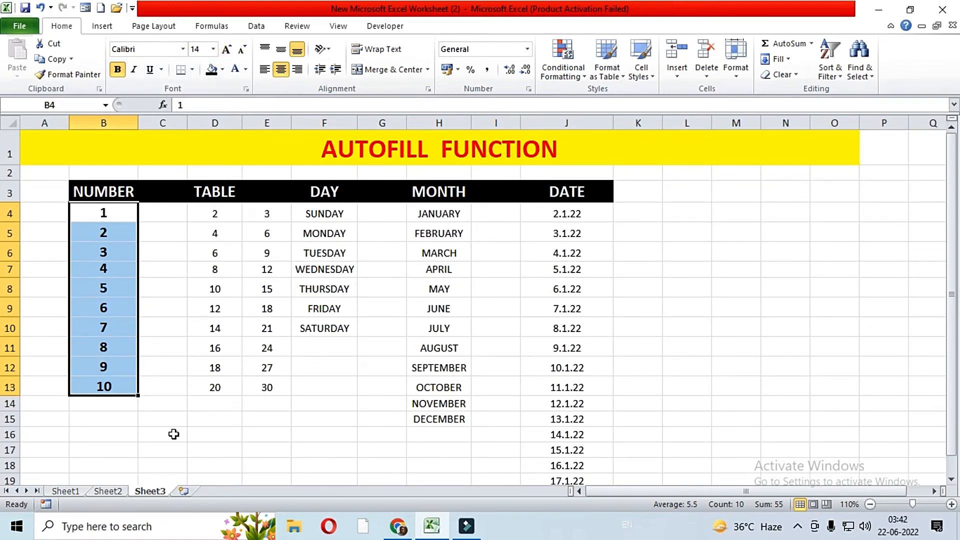
click(244, 50)
click(243, 50)
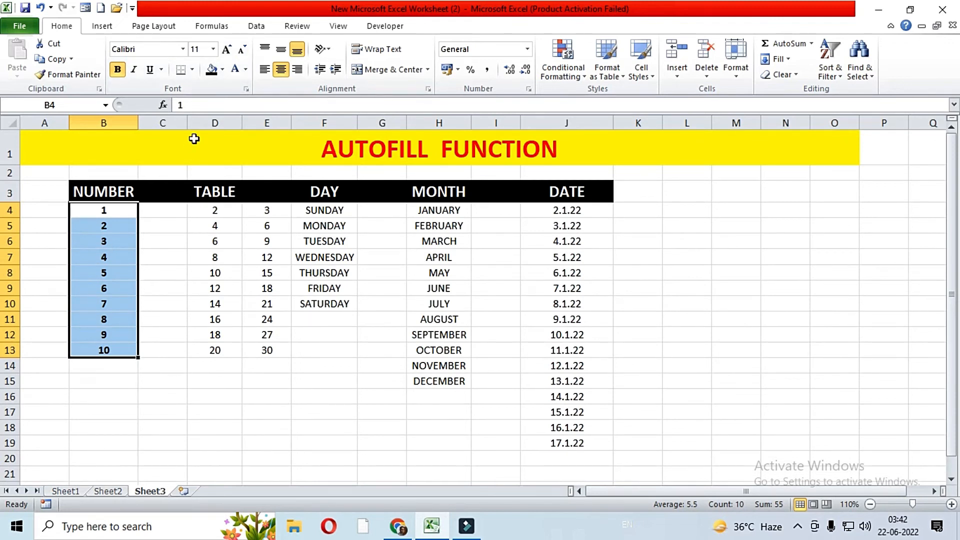
Colour the numbers in B4:B13 red and give their cells a yellow fill
click(245, 72)
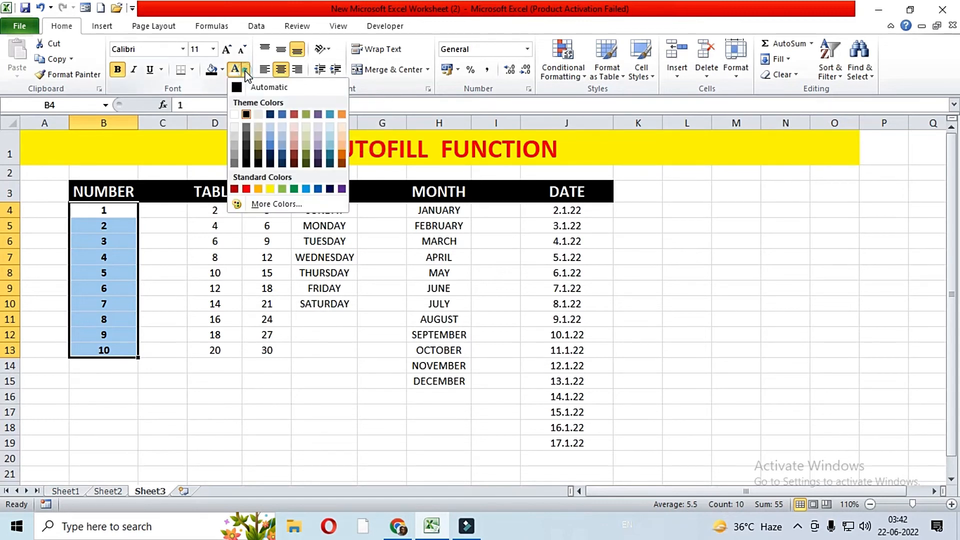
click(247, 189)
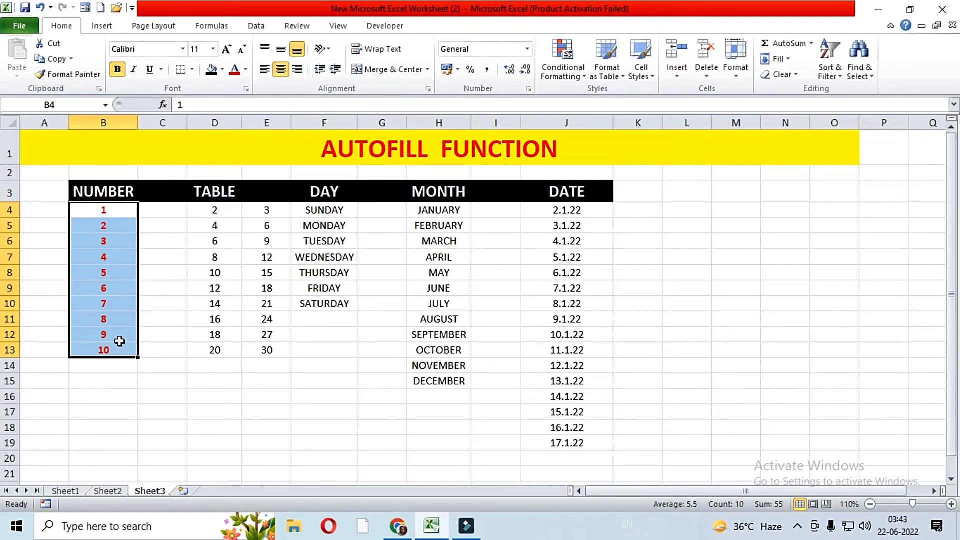
click(222, 73)
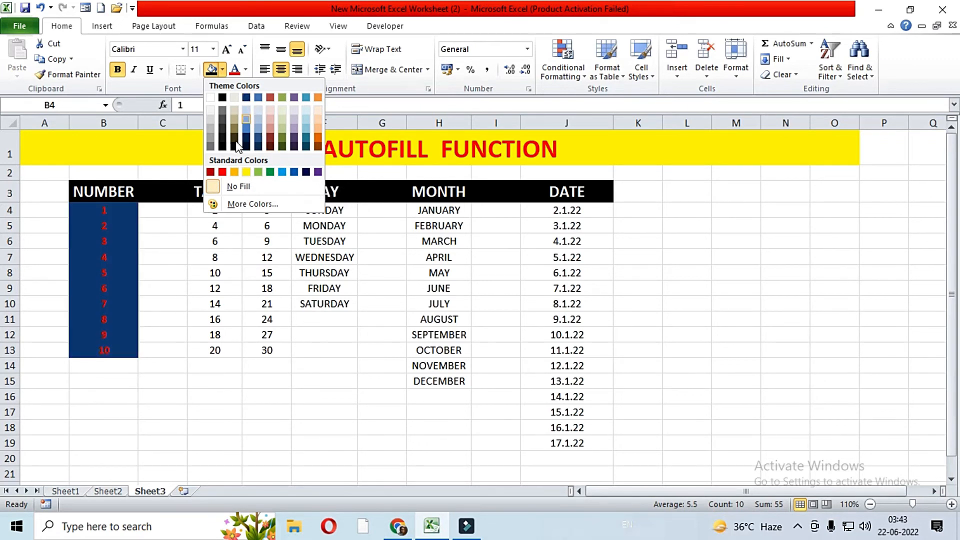
click(246, 172)
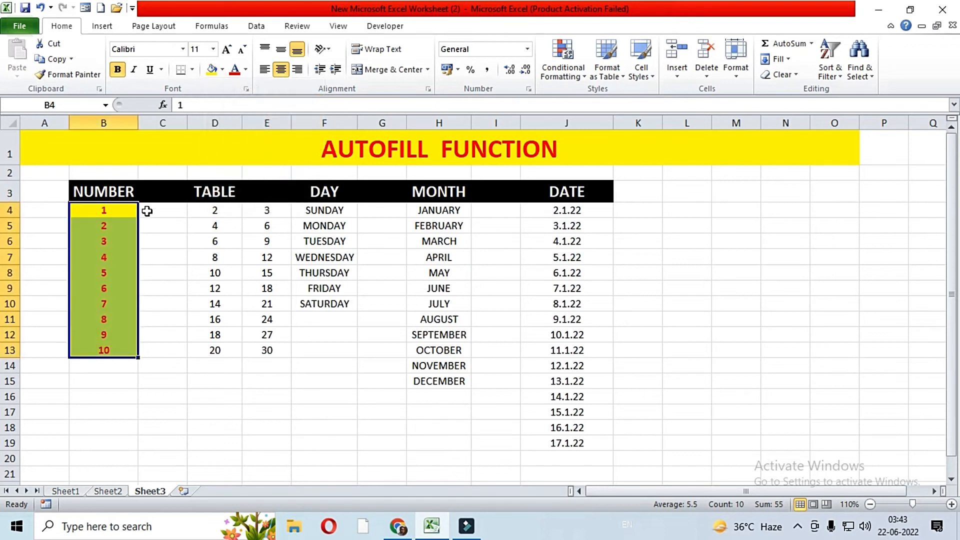
click(144, 334)
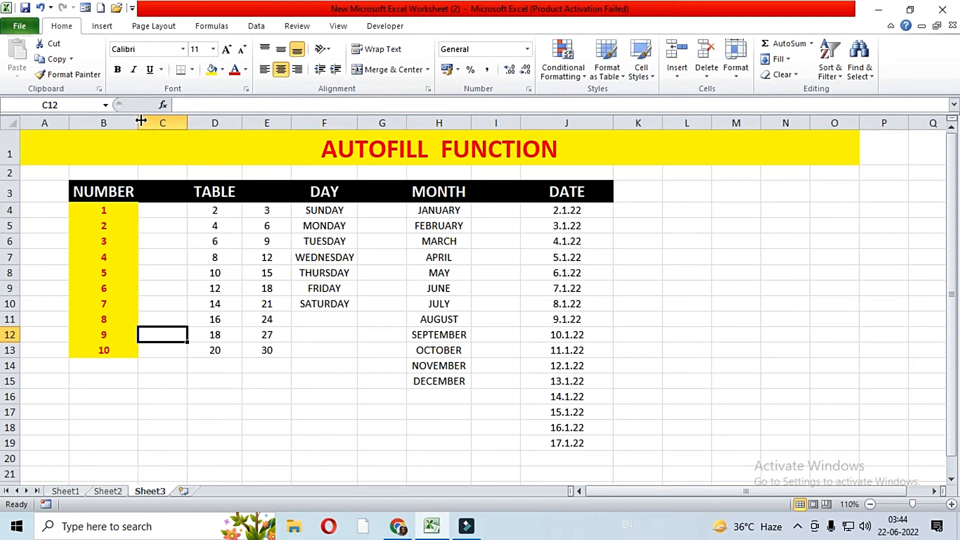
Try adjusting column B's width, and increase the heights of rows 5 and 8, undoing an unwanted resize
mouse_move(136, 121)
mouse_down()
mouse_move(164, 121)
mouse_move(136, 121)
mouse_up()
drag(11, 233, 10, 252)
key(ctrl+z)
mouse_move(10, 288)
mouse_down()
mouse_move(12, 309)
mouse_move(12, 295)
mouse_up()
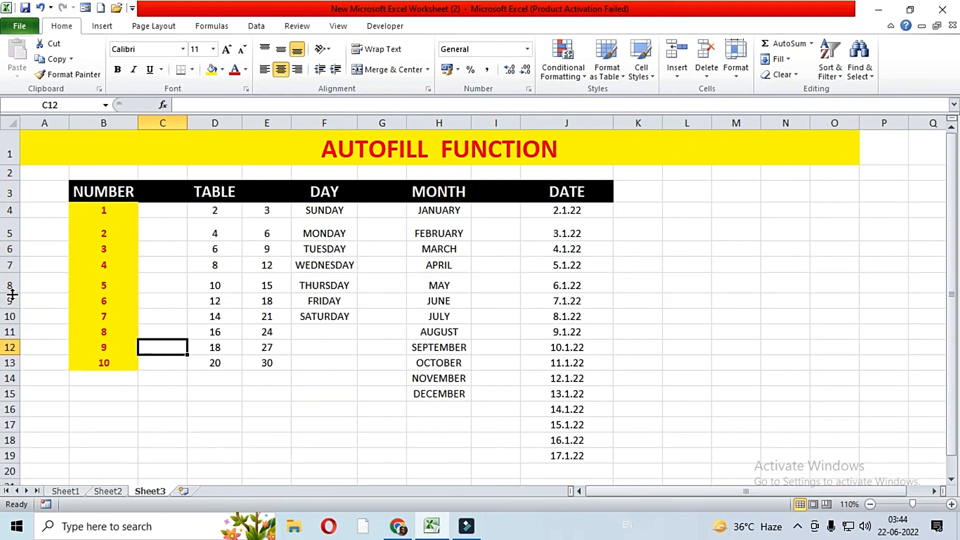